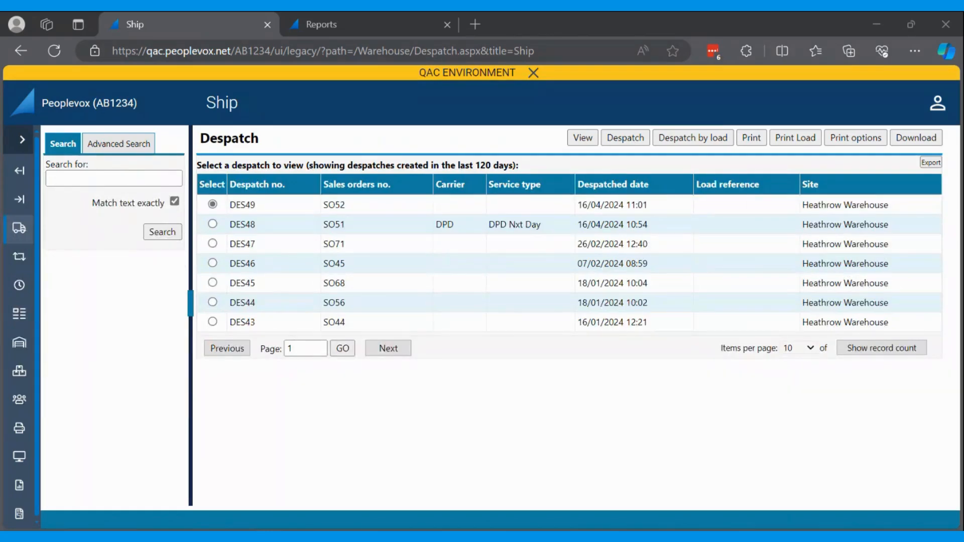
- Start a despatch from location LHR.D.1.2 and scan item barcode T.W.XL three times to pack all the picked shirts
{"action": "left_click", "coordinate": [633, 140]}
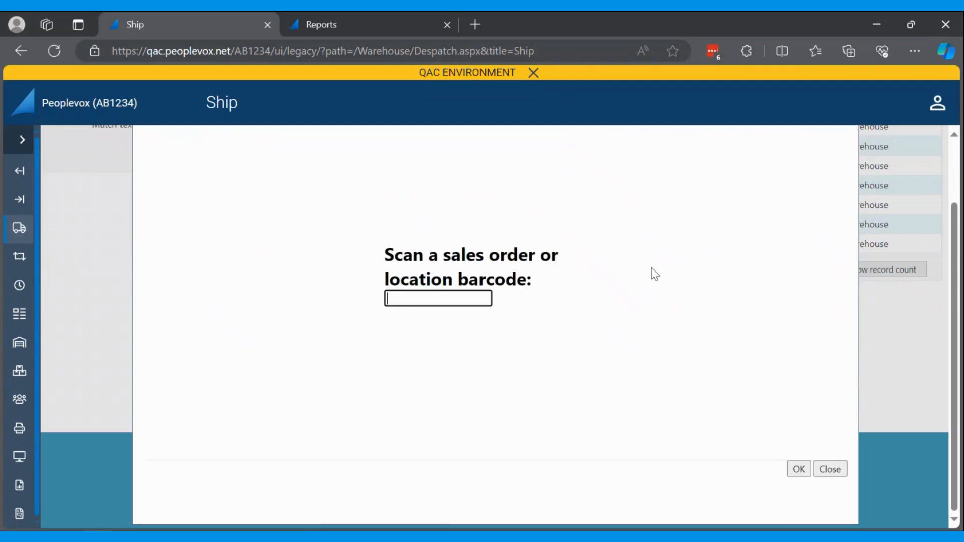
{"action": "type", "text": "LHR.D.1.2"}
{"action": "key", "text": "Return"}
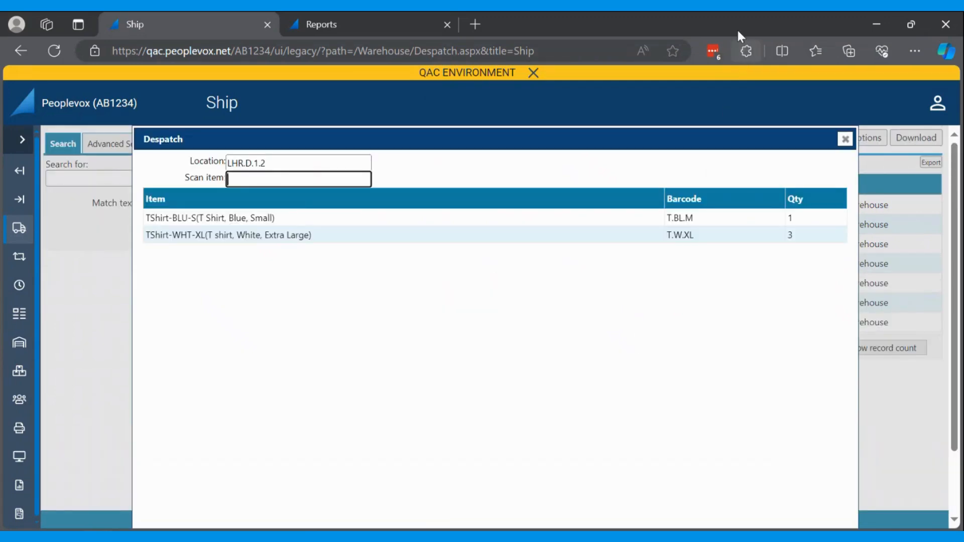
{"action": "type", "text": "T.W.XL"}
{"action": "key", "text": "Return"}
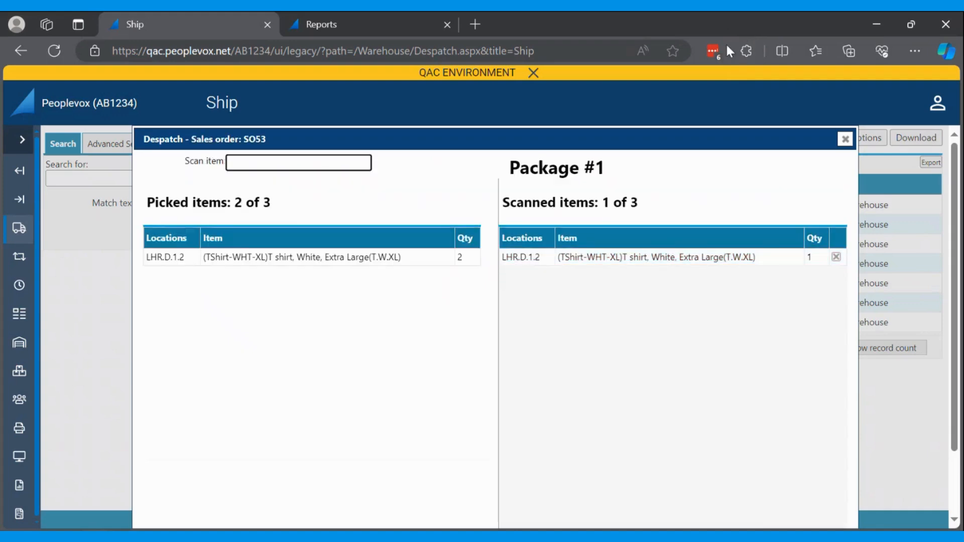
{"action": "type", "text": "T.W.XL"}
{"action": "key", "text": "Return"}
{"action": "type", "text": "T.W.XL"}
{"action": "key", "text": "Return"}
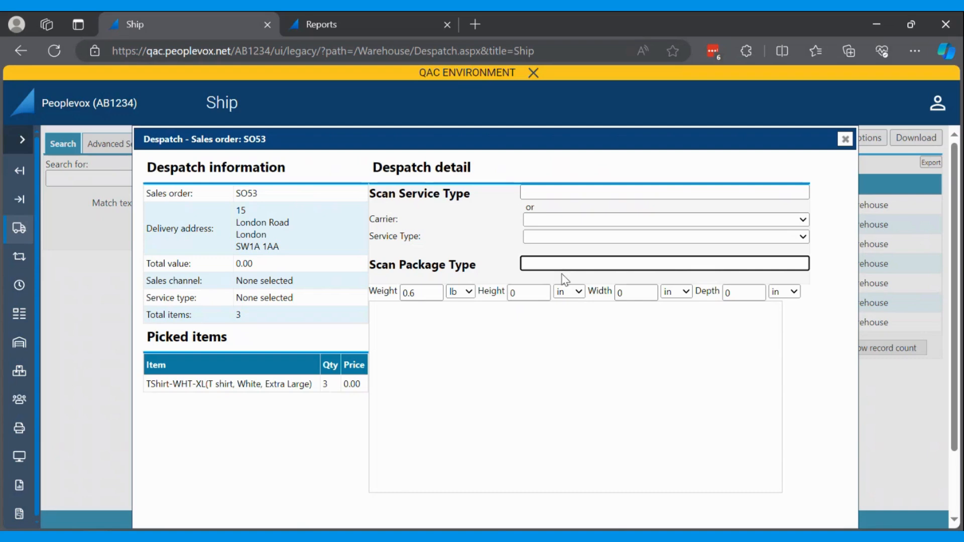
- Assign package type FLY.bag, complete the despatch without a service type, and dismiss the offered file download
{"action": "type", "text": "FLY.bag"}
{"action": "key", "text": "Return"}
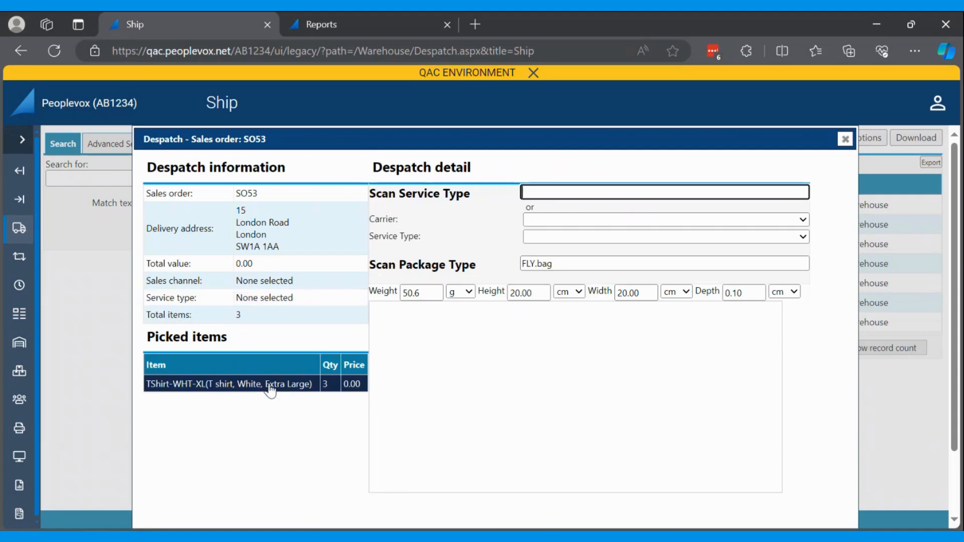
{"action": "key", "text": "Return"}
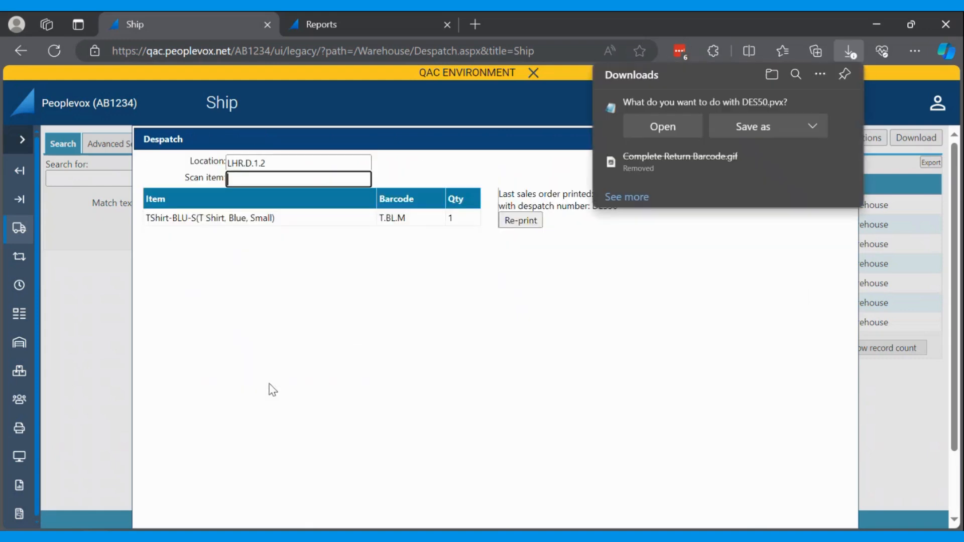
{"action": "mouse_move", "coordinate": [848, 108]}
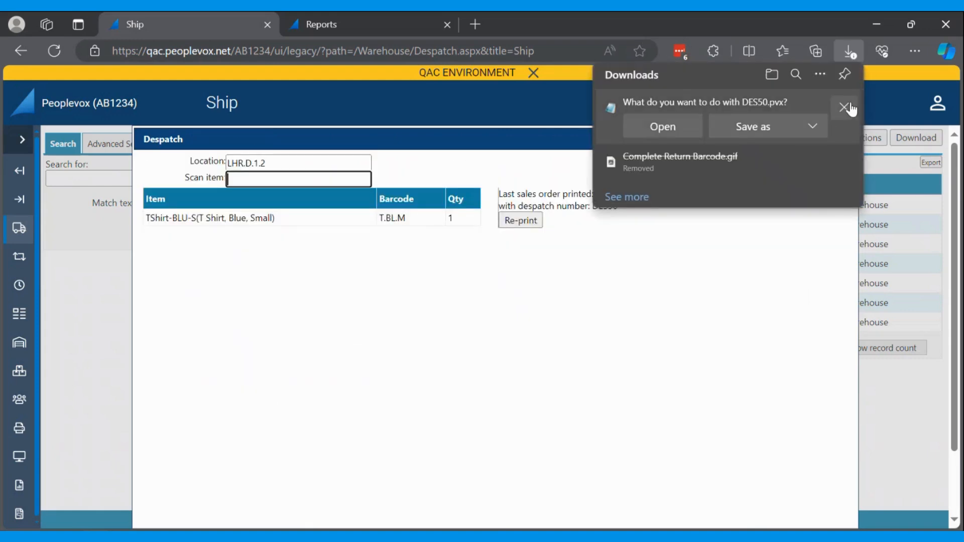
{"action": "left_click", "coordinate": [845, 107]}
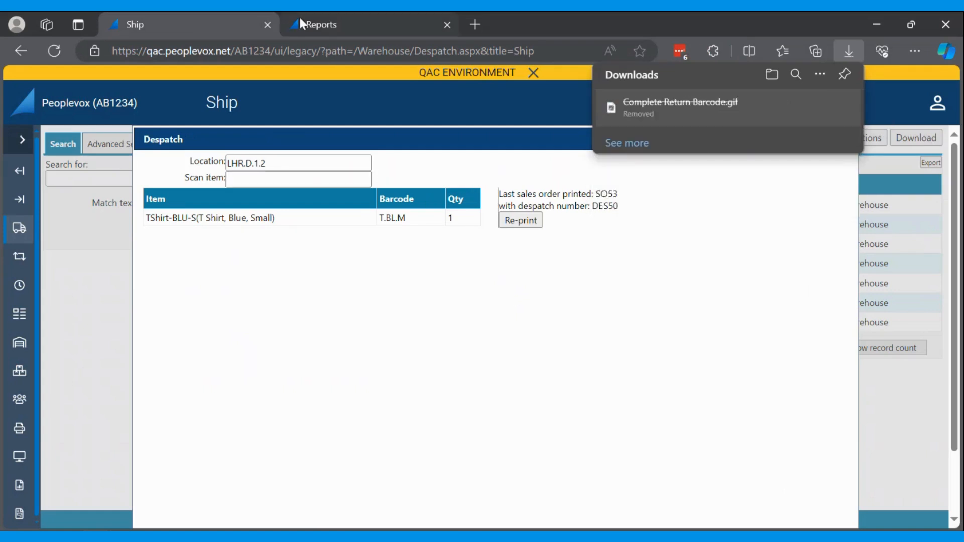
- On the already open Reports page, open the system report "Despatched items by package v5" and collapse the report list
{"action": "left_click", "coordinate": [303, 30]}
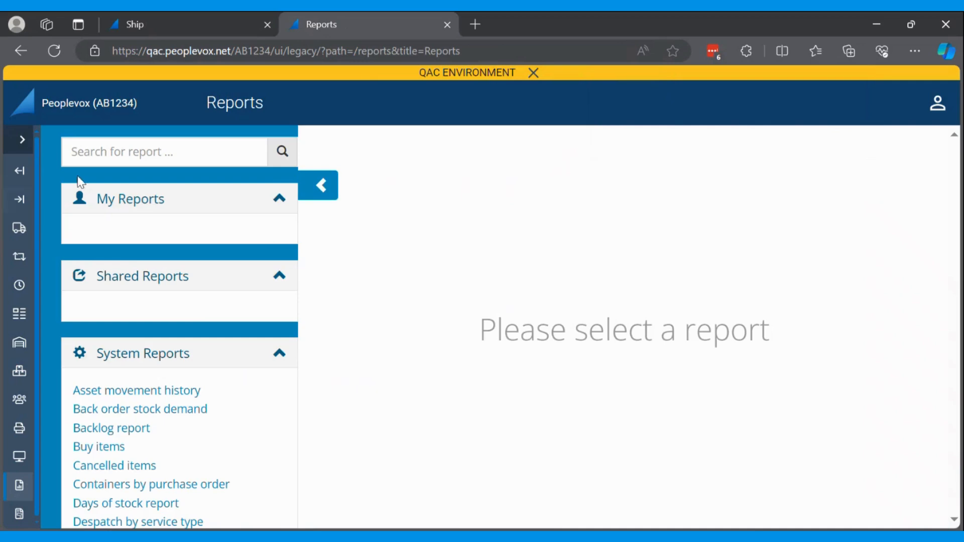
{"action": "scroll", "coordinate": [196, 316], "scroll_direction": "down", "scroll_amount": 5}
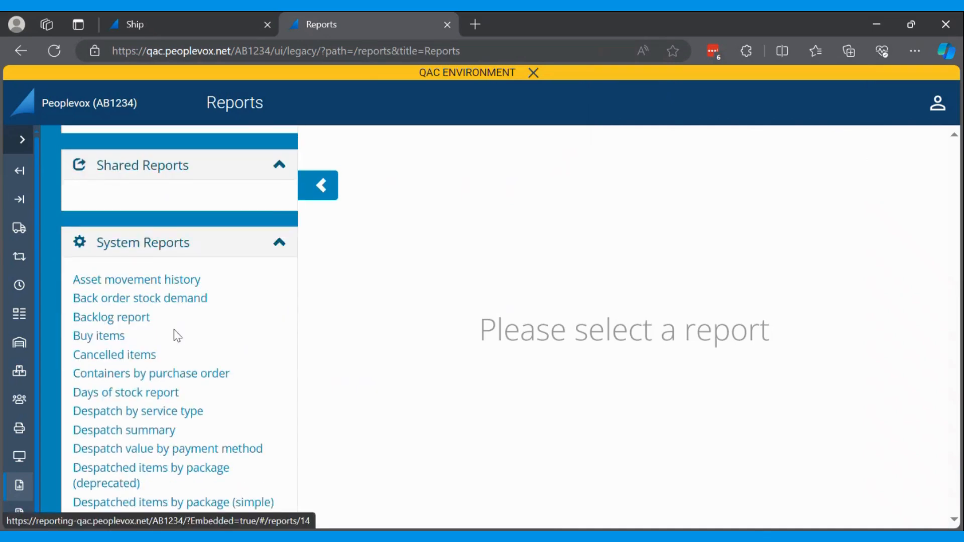
{"action": "scroll", "coordinate": [196, 323], "scroll_direction": "down", "scroll_amount": 1}
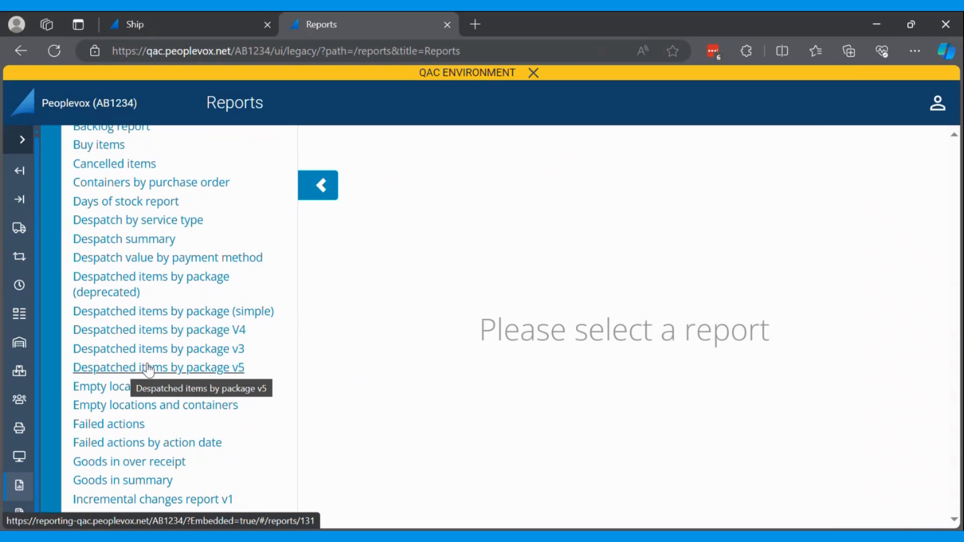
{"action": "left_click", "coordinate": [149, 368]}
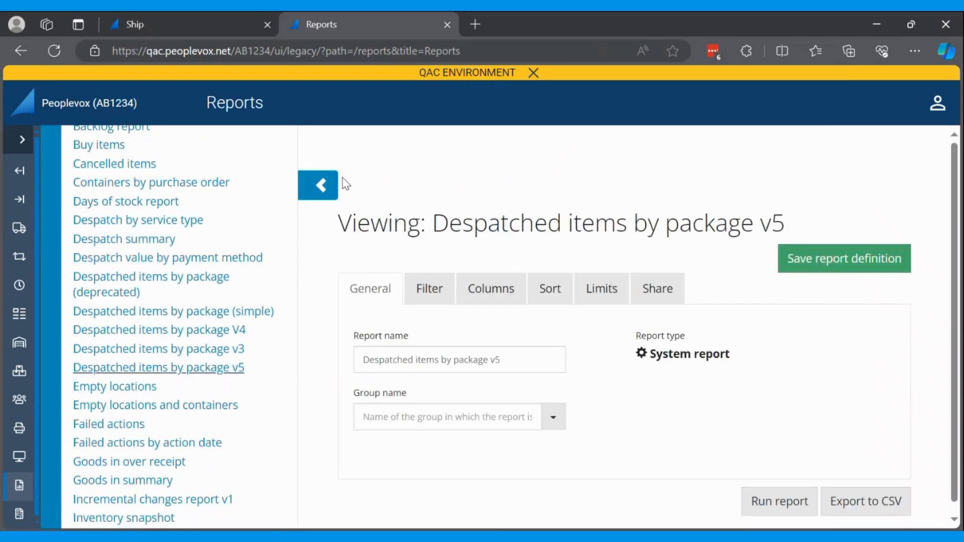
{"action": "left_click", "coordinate": [317, 189]}
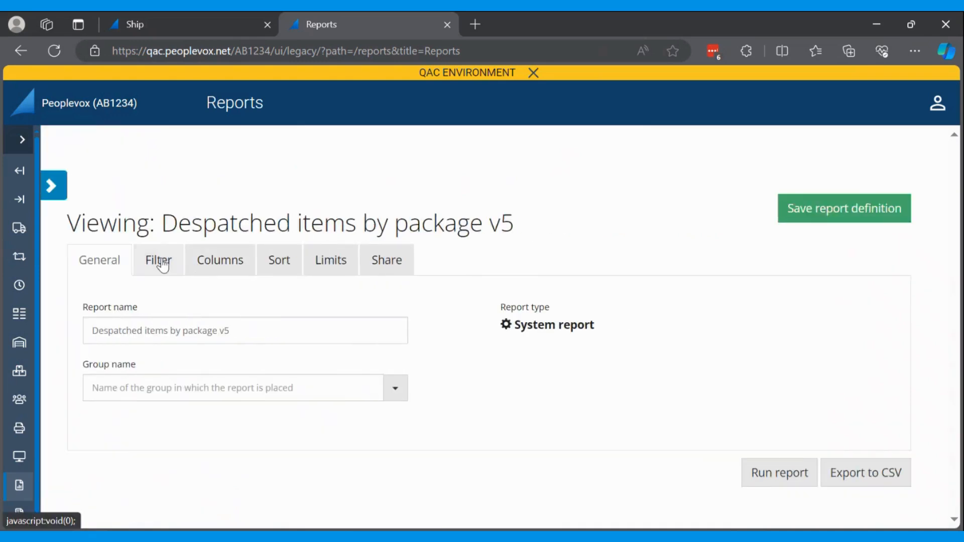
- Add a report filter on Package despatch timestamp set to Today
{"action": "left_click", "coordinate": [162, 265]}
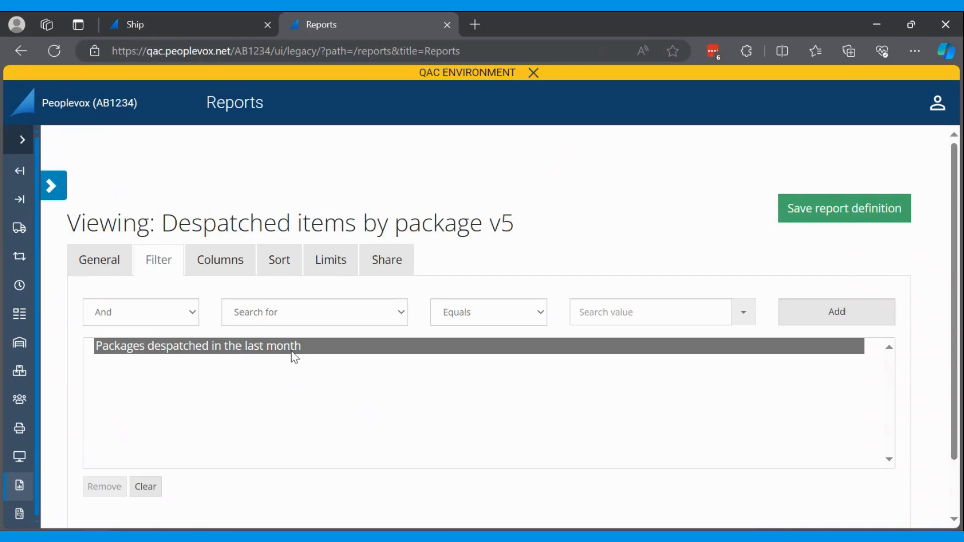
{"action": "left_click", "coordinate": [274, 314]}
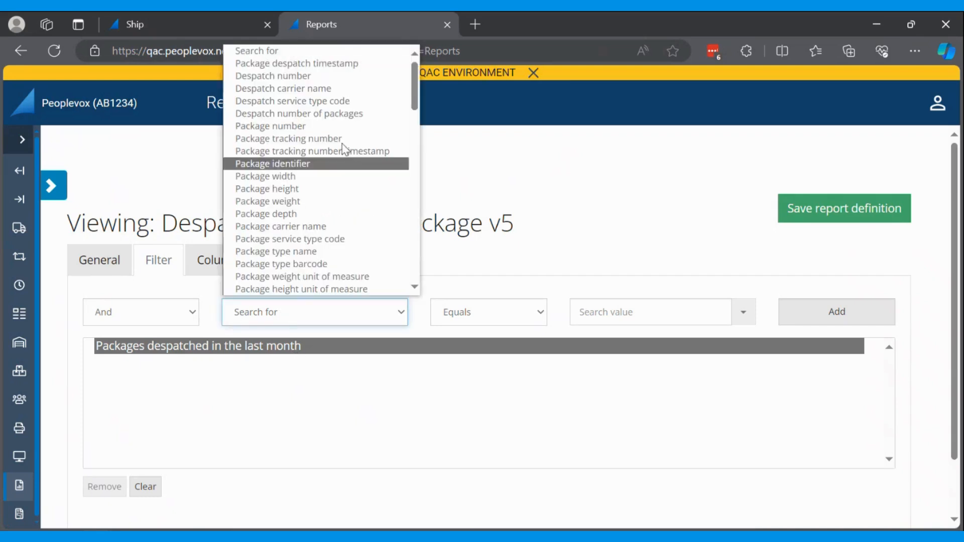
{"action": "left_click", "coordinate": [340, 64]}
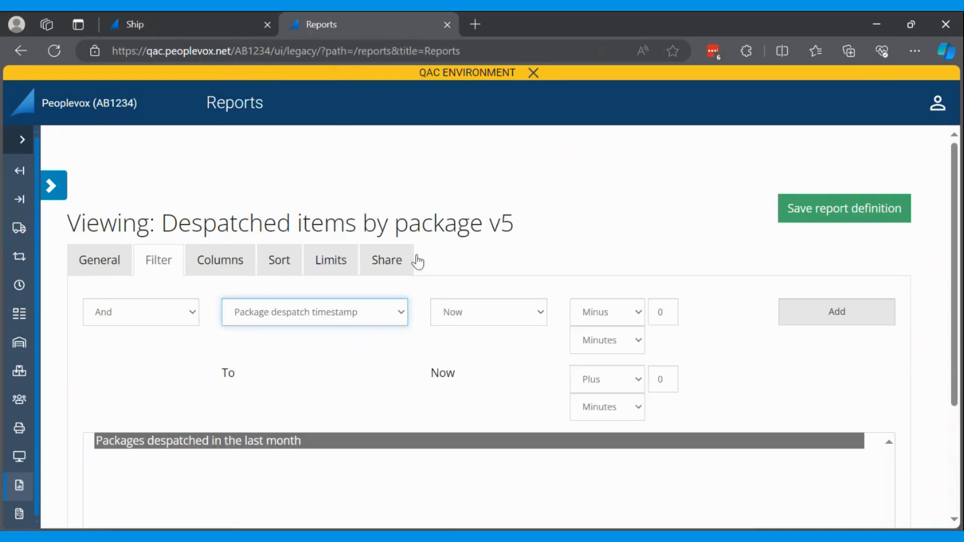
{"action": "left_click", "coordinate": [485, 319]}
{"action": "left_click", "coordinate": [495, 101]}
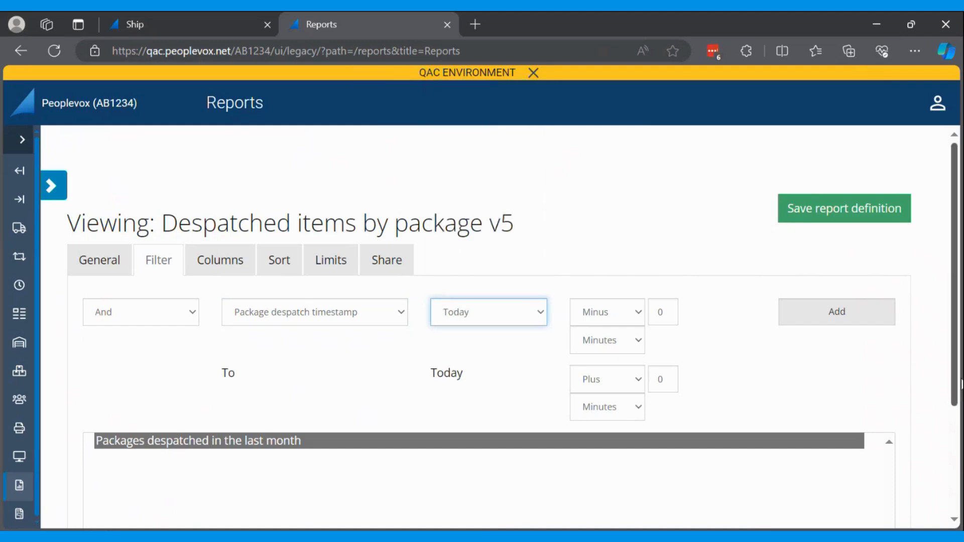
{"action": "left_click", "coordinate": [842, 323]}
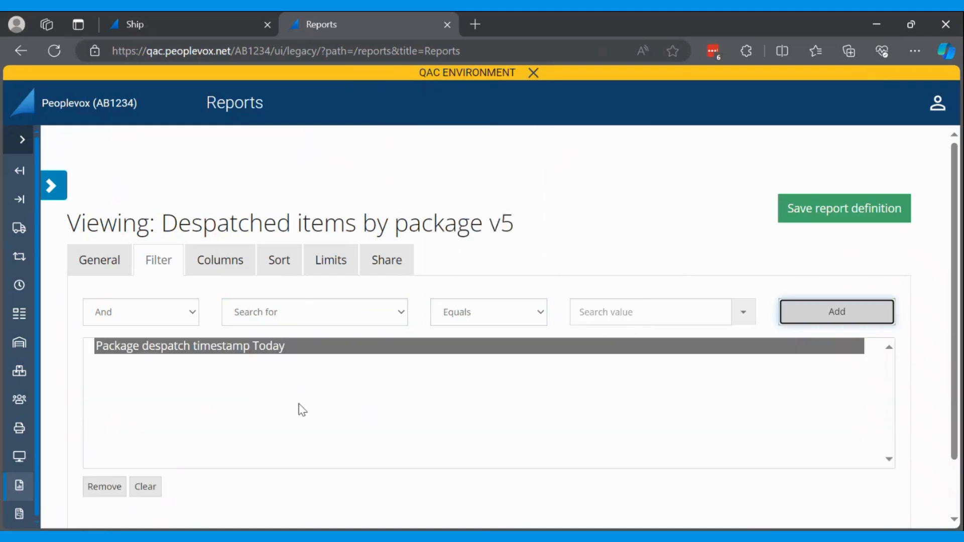
- Deselect the Package number and Package tracking number columns, and apply a Sum calculation to Despatch number of packages
{"action": "left_click", "coordinate": [233, 266]}
{"action": "scroll", "coordinate": [229, 363], "scroll_direction": "down", "scroll_amount": 2}
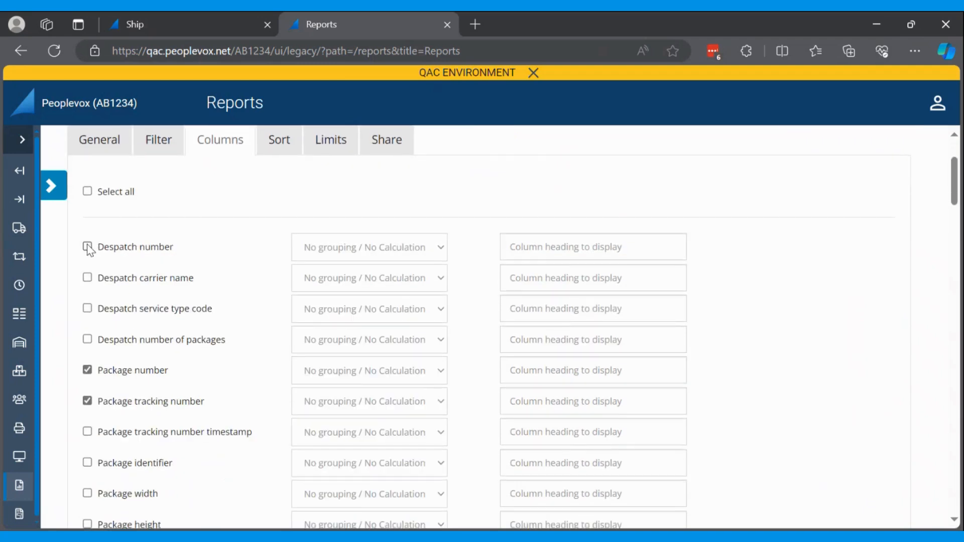
{"action": "left_click", "coordinate": [88, 371]}
{"action": "left_click", "coordinate": [90, 401]}
{"action": "scroll", "coordinate": [253, 396], "scroll_direction": "down", "scroll_amount": 3}
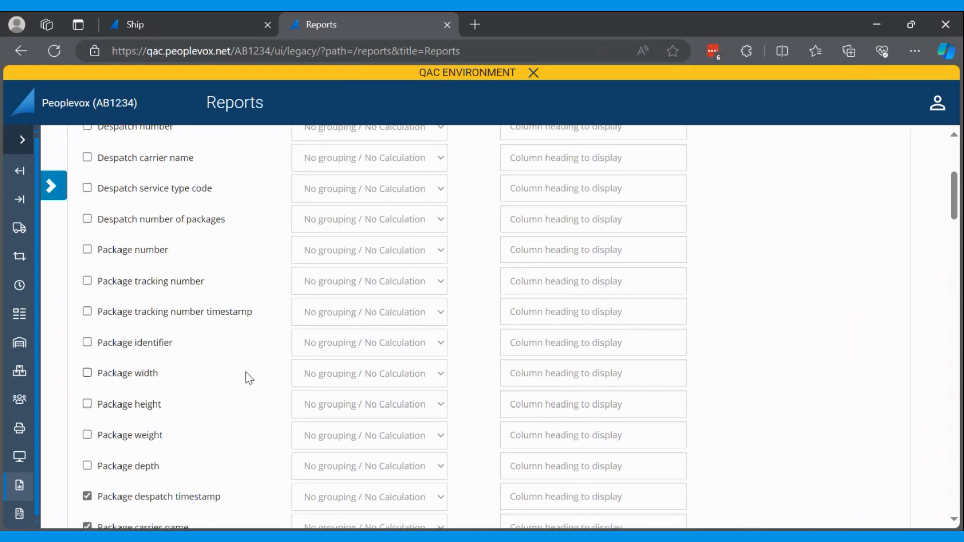
{"action": "left_click", "coordinate": [327, 221]}
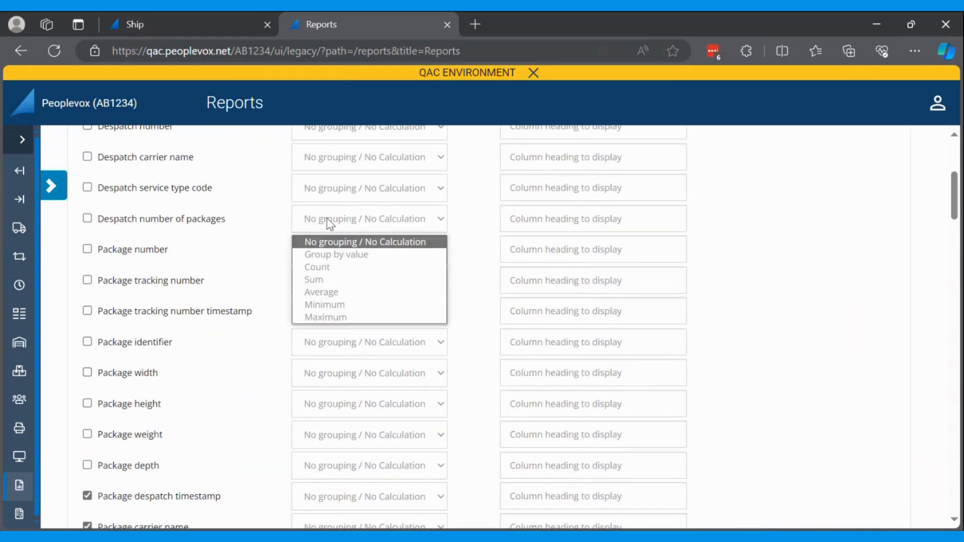
{"action": "left_click", "coordinate": [341, 282]}
- Group the Package type name and Package type barcode columns by value
{"action": "scroll", "coordinate": [304, 345], "scroll_direction": "down", "scroll_amount": 3}
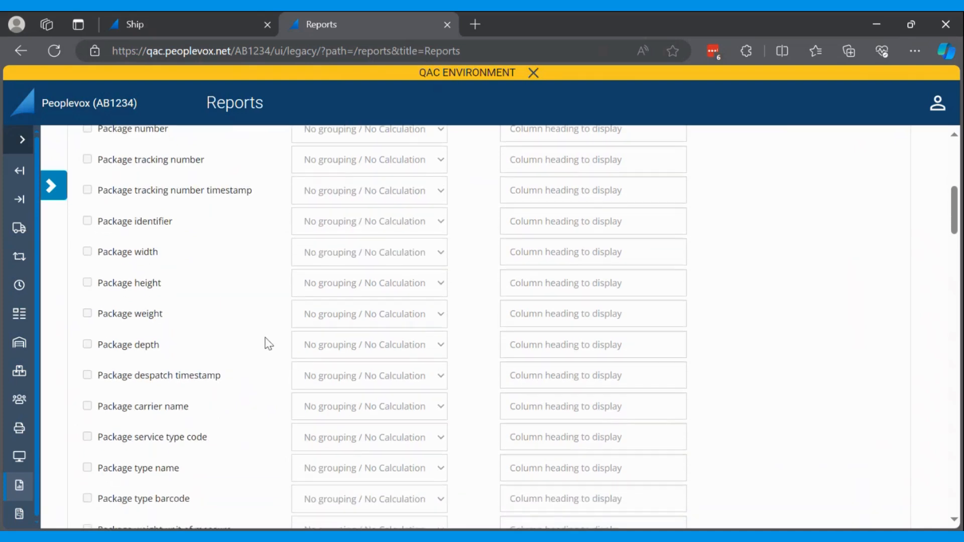
{"action": "scroll", "coordinate": [249, 241], "scroll_direction": "down", "scroll_amount": 1}
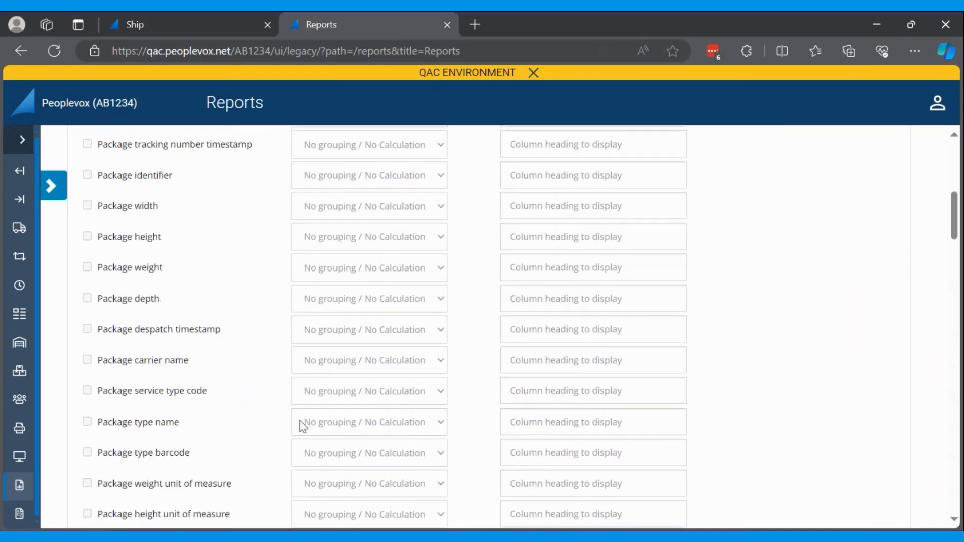
{"action": "left_click", "coordinate": [337, 414]}
{"action": "left_click", "coordinate": [342, 409]}
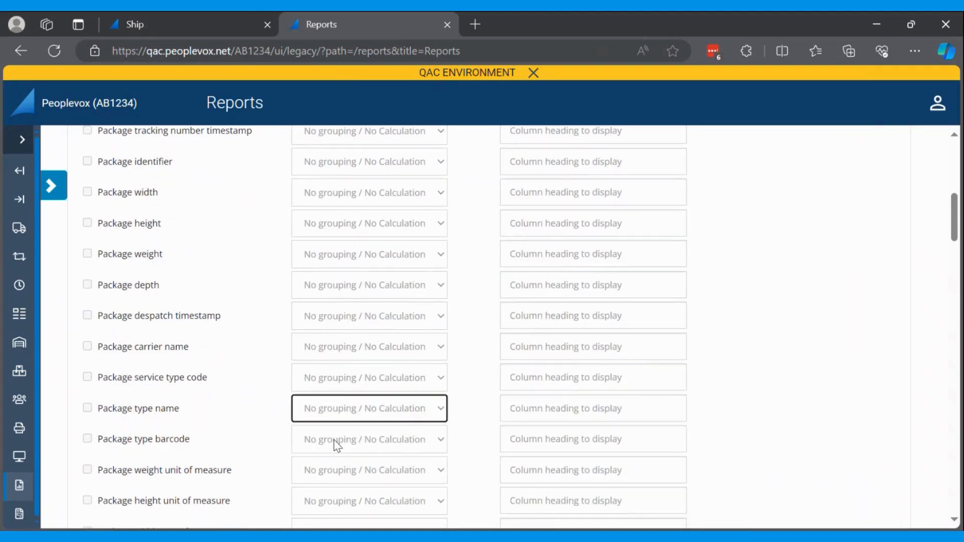
{"action": "left_click", "coordinate": [345, 413]}
{"action": "left_click", "coordinate": [345, 445]}
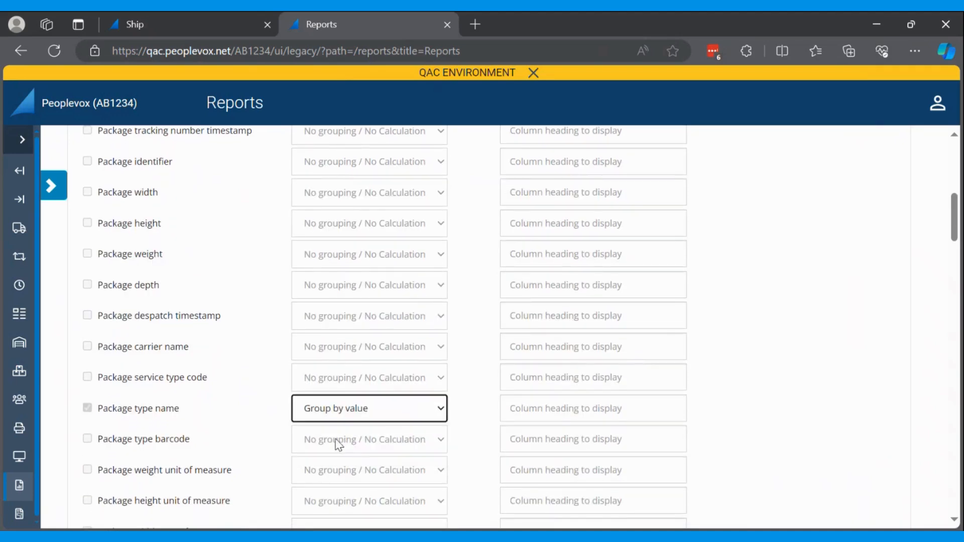
{"action": "left_click", "coordinate": [339, 445]}
{"action": "left_click", "coordinate": [348, 476]}
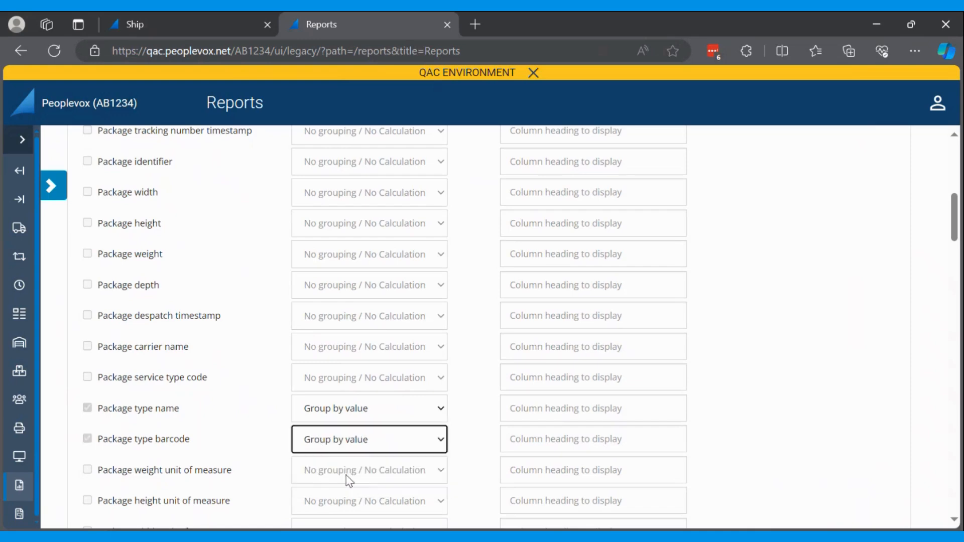
- Remove the Sales order number, Package number and Item code sort orders from the report
{"action": "scroll", "coordinate": [323, 436], "scroll_direction": "up", "scroll_amount": 8}
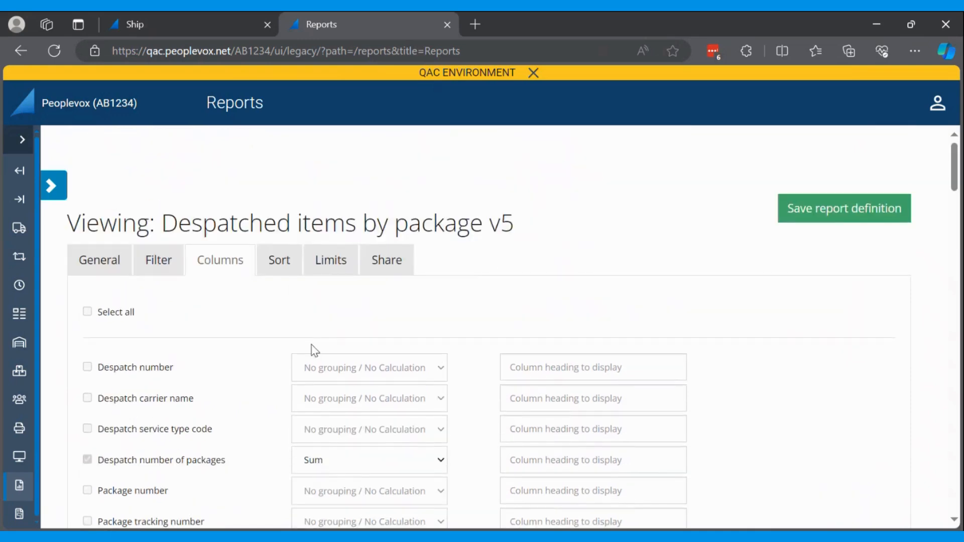
{"action": "left_click", "coordinate": [281, 261]}
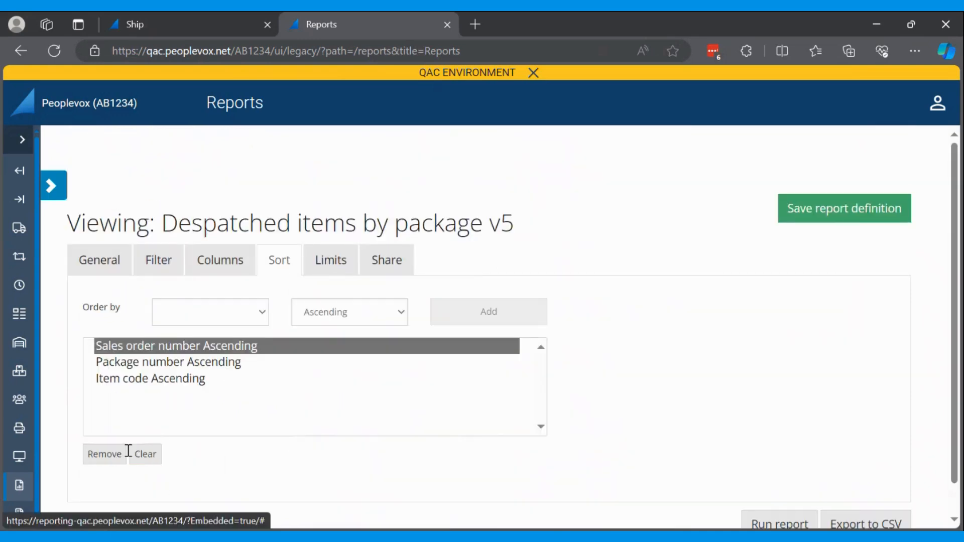
{"action": "left_click", "coordinate": [112, 456]}
{"action": "left_click", "coordinate": [112, 456]}
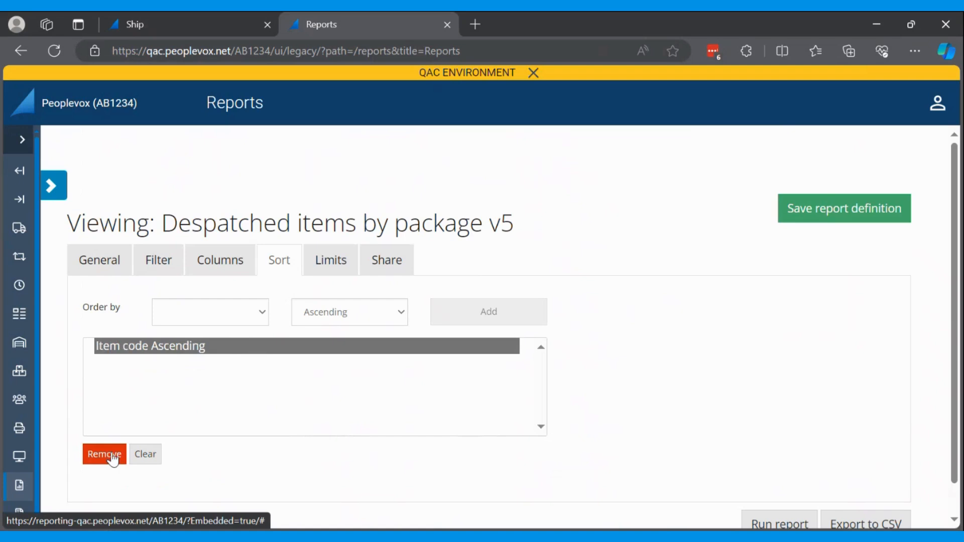
{"action": "left_click", "coordinate": [110, 455]}
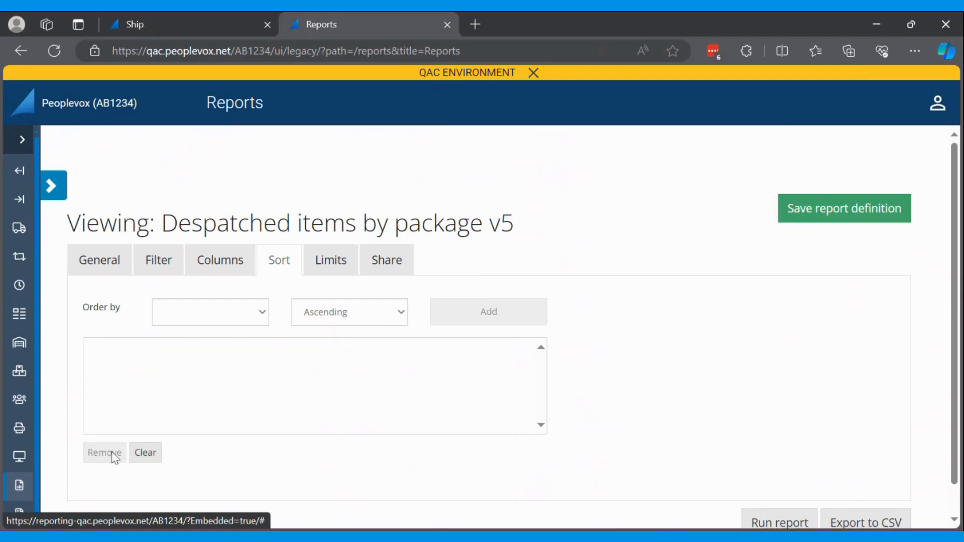
- Run the report and check the number of packages despatched for each package type
{"action": "left_click", "coordinate": [750, 521]}
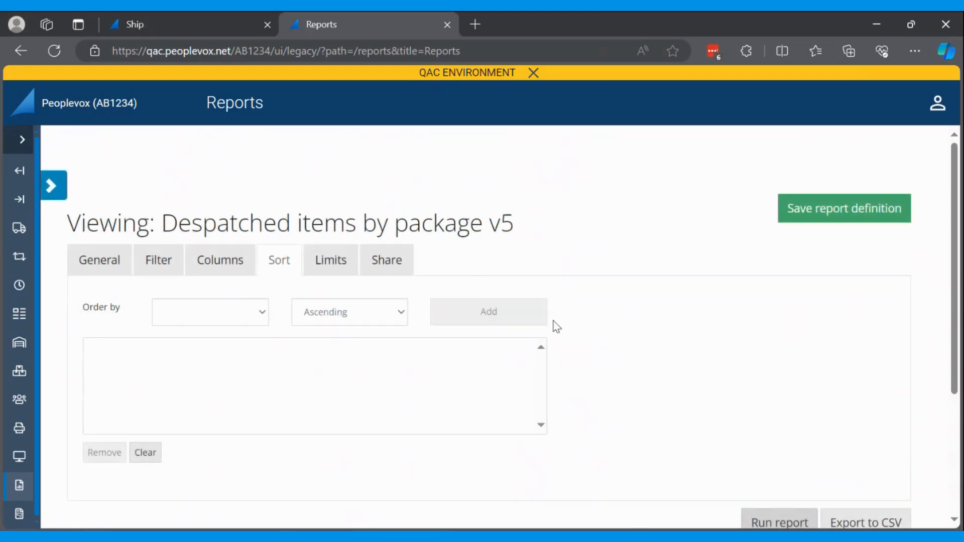
{"action": "scroll", "coordinate": [553, 329], "scroll_direction": "down", "scroll_amount": 3}
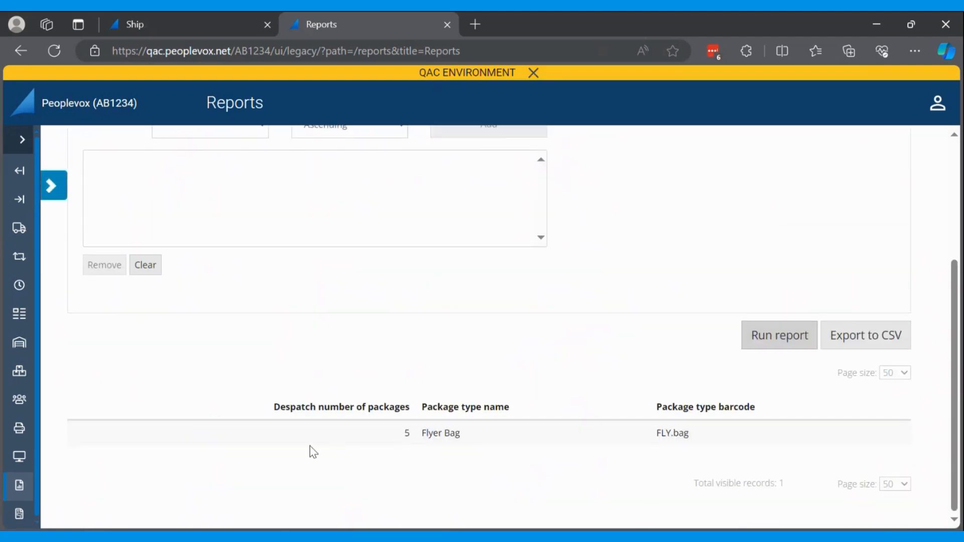
{"action": "double_click", "coordinate": [405, 433]}
{"action": "left_click", "coordinate": [499, 438]}
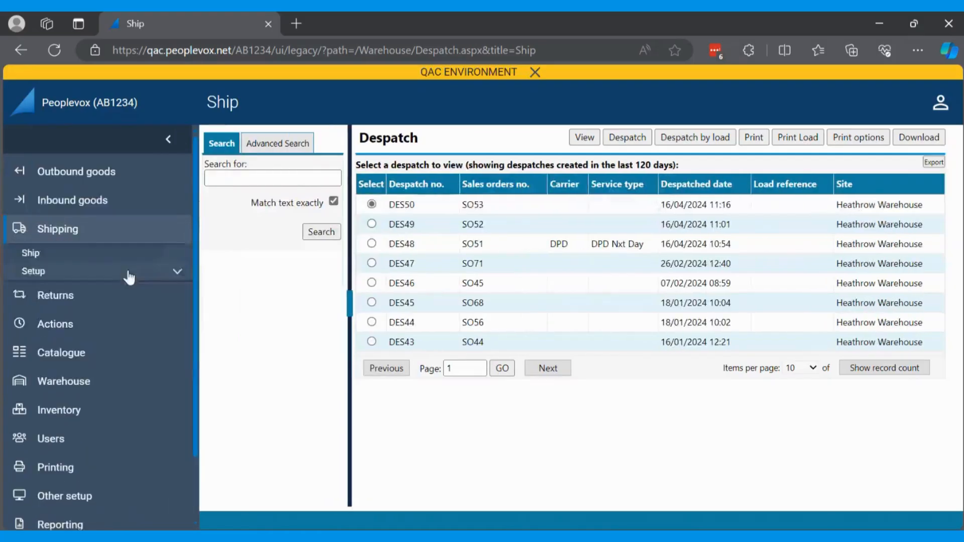
- Open the Packages page in the shipping setup and collapse the navigation menu to view the package types
{"action": "left_click", "coordinate": [127, 272]}
{"action": "left_click", "coordinate": [65, 290]}
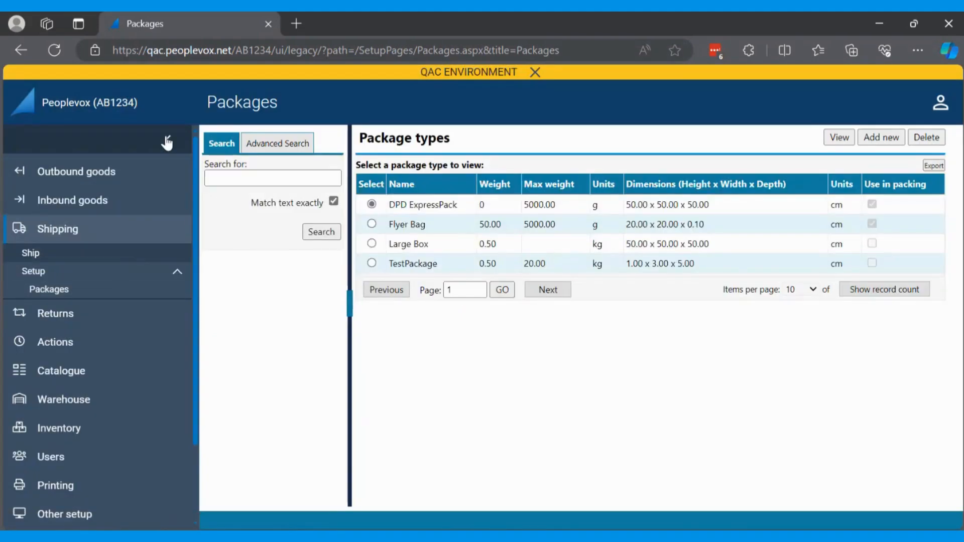
{"action": "left_click", "coordinate": [169, 139]}
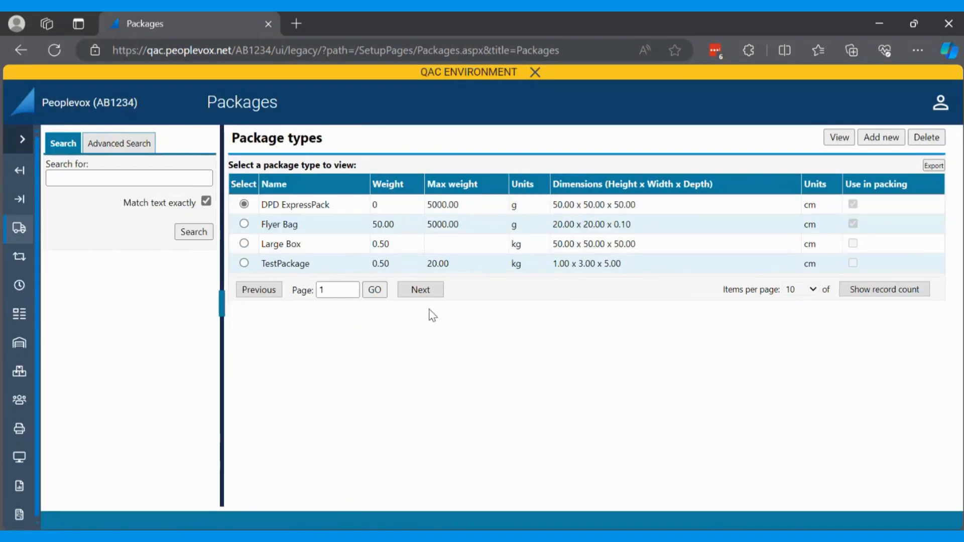
- Start a new package type named Small Box with the barcode S.B
{"action": "left_click", "coordinate": [876, 137]}
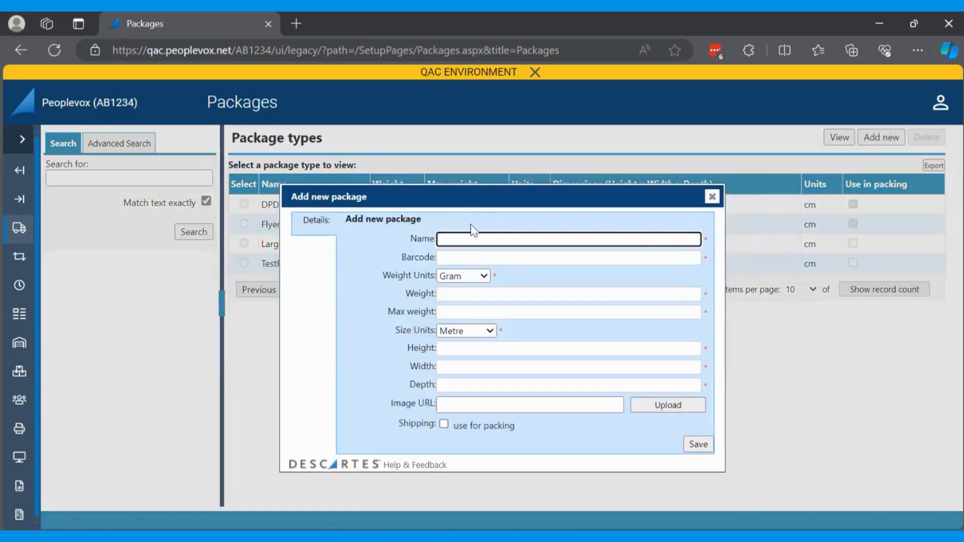
{"action": "left_click", "coordinate": [459, 239]}
{"action": "type", "text": "Small Box"}
{"action": "key", "text": "Tab"}
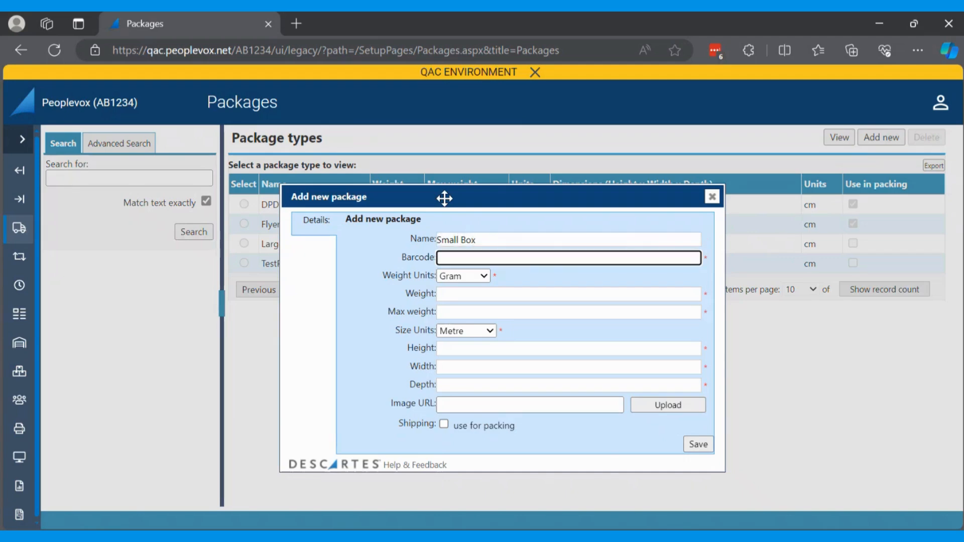
{"action": "type", "text": "S.B"}
{"action": "key", "text": "Tab"}
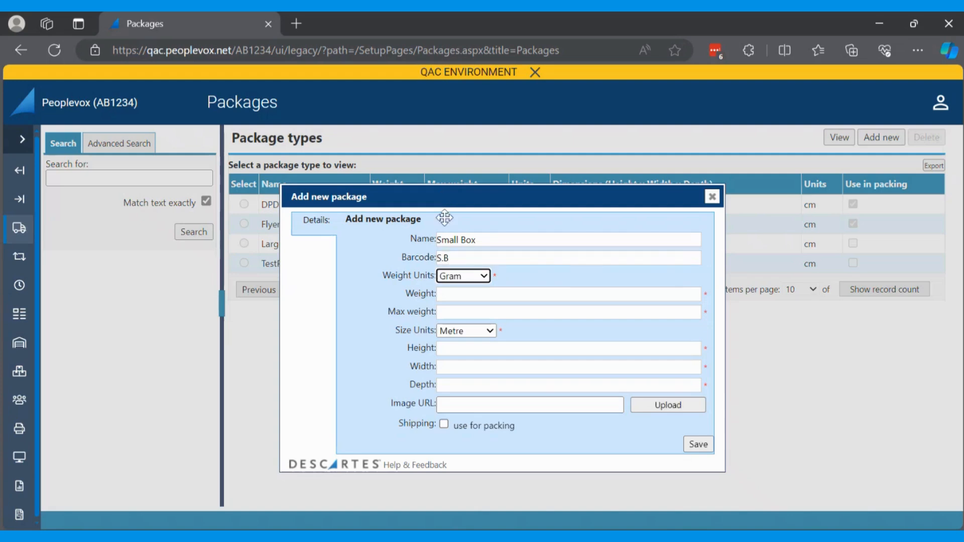
- Set the package's weight units to Gram, its weight to 150 and its maximum weight to 10000
{"action": "left_click", "coordinate": [474, 279]}
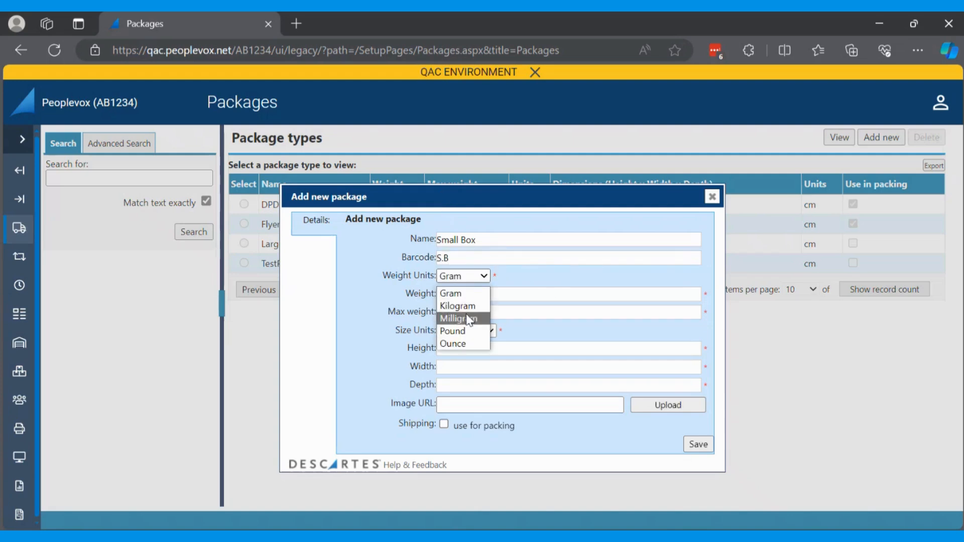
{"action": "left_click", "coordinate": [464, 295]}
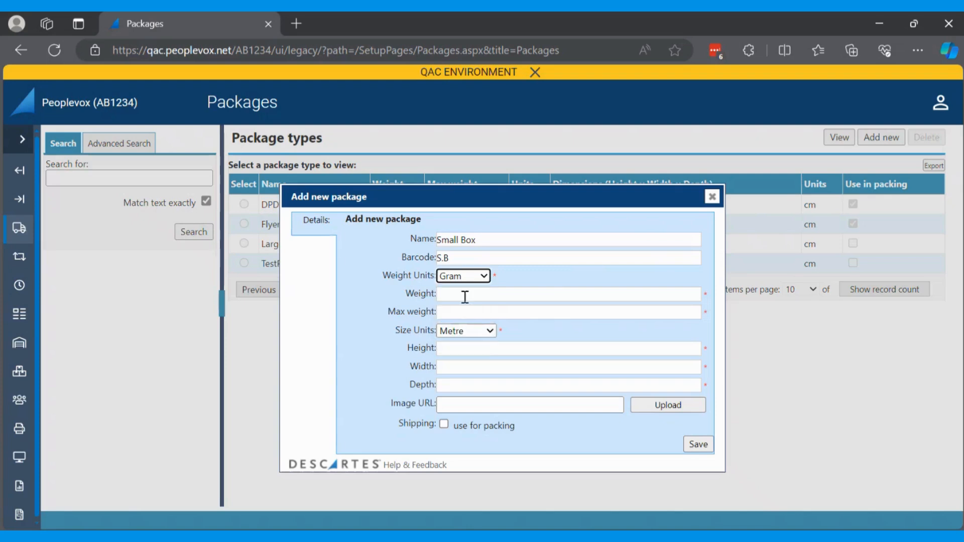
{"action": "left_click", "coordinate": [461, 294]}
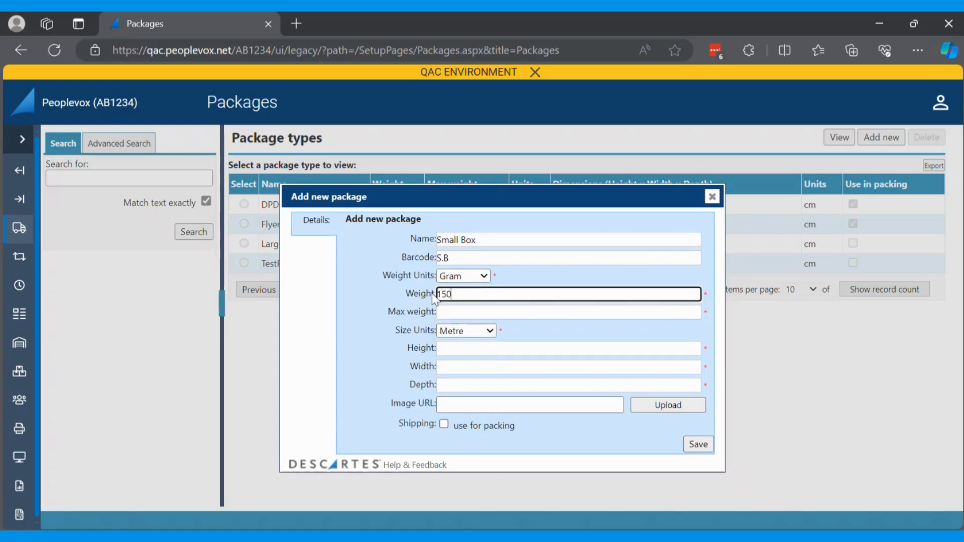
{"action": "key", "text": "Tab"}
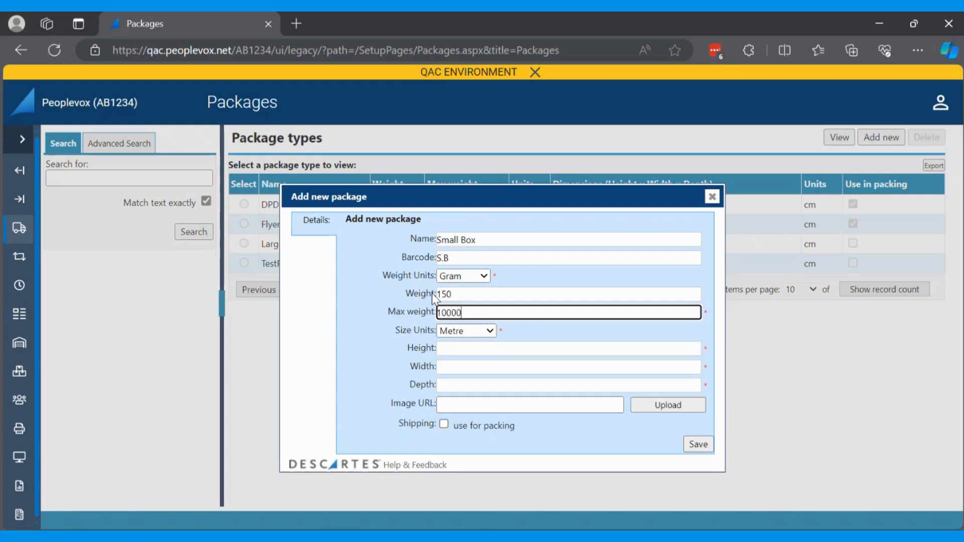
- Set the package's size units to Centimetre and its height, width and depth to 50 each
{"action": "left_click", "coordinate": [478, 335]}
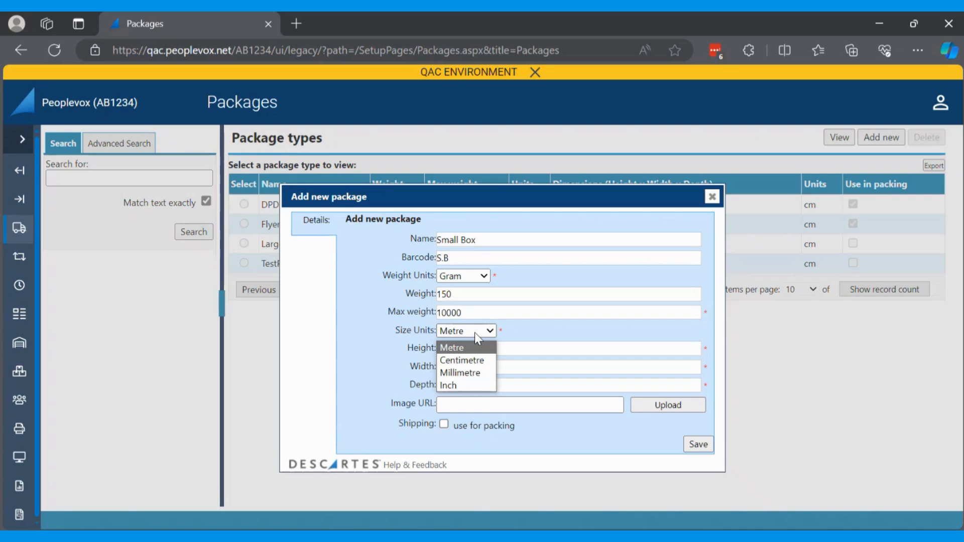
{"action": "left_click", "coordinate": [476, 347]}
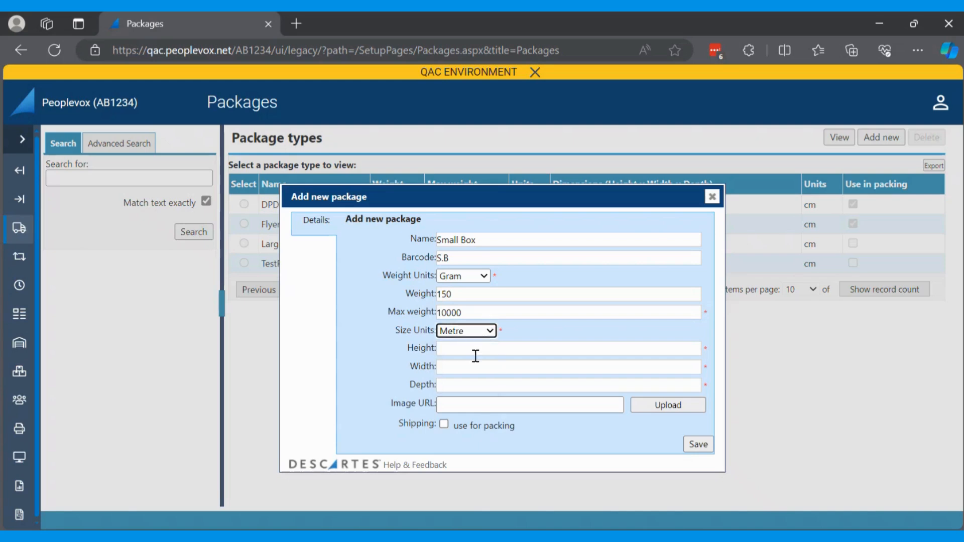
{"action": "left_click", "coordinate": [474, 352]}
{"action": "type", "text": "5"}
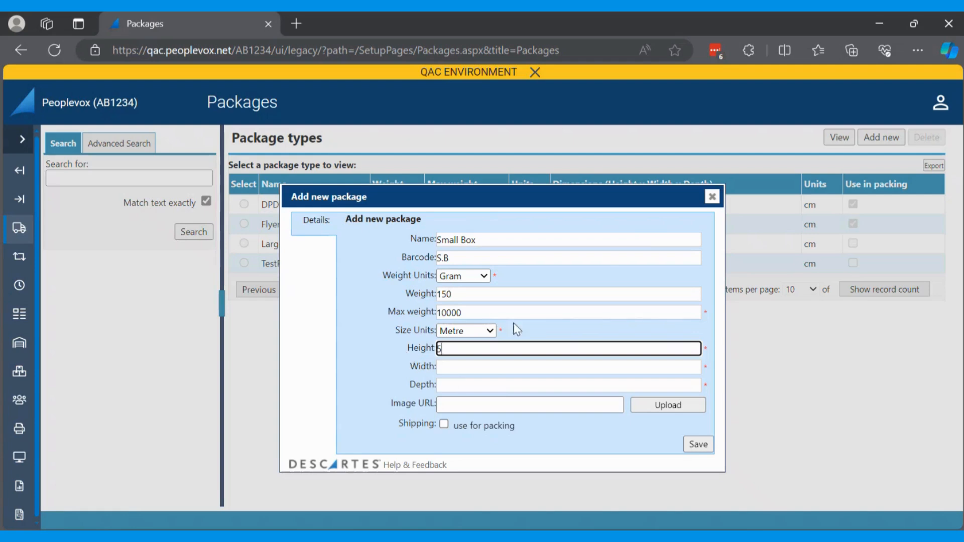
{"action": "left_click", "coordinate": [476, 331]}
{"action": "left_click", "coordinate": [466, 348]}
{"action": "type", "text": "0"}
{"action": "key", "text": "Tab"}
{"action": "type", "text": "50"}
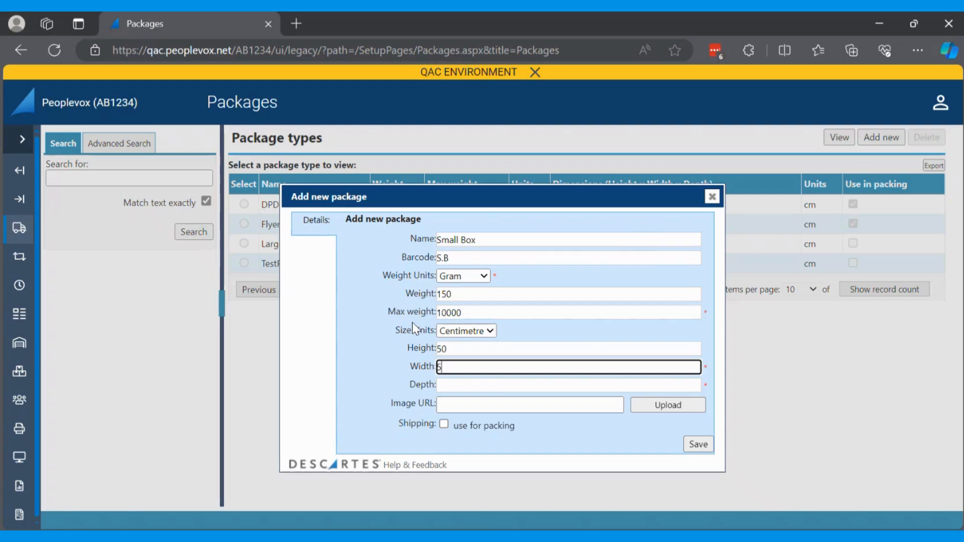
{"action": "key", "text": "Tab"}
{"action": "type", "text": "50"}
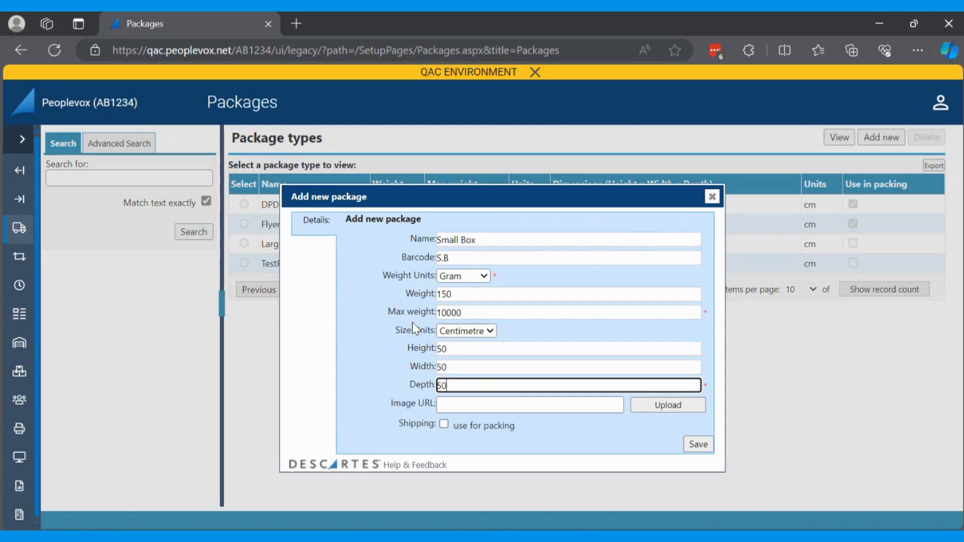
- Enable the new package type for use in packing and save it
{"action": "left_click", "coordinate": [444, 424]}
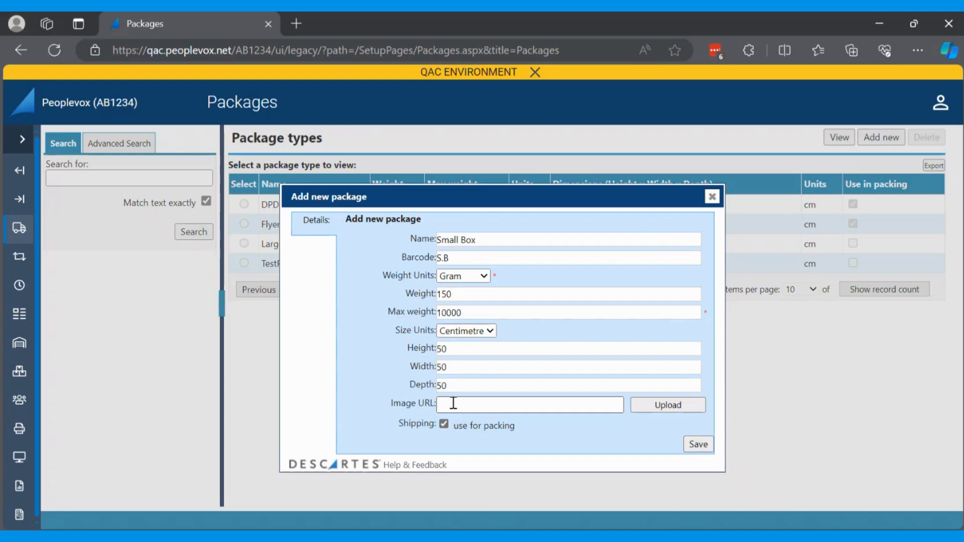
{"action": "left_click", "coordinate": [698, 445]}
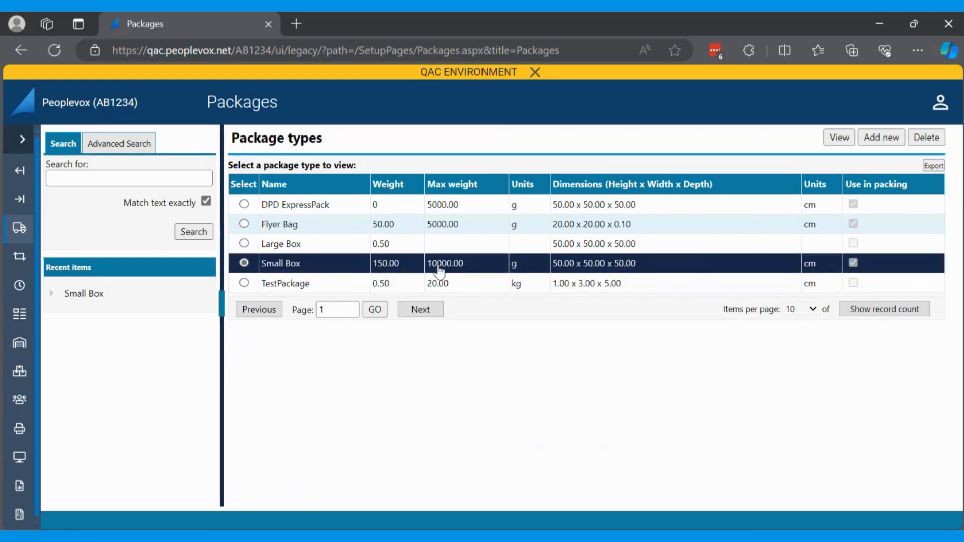
- View the details of the Small Box package type and highlight its barcode
{"action": "left_click", "coordinate": [840, 138]}
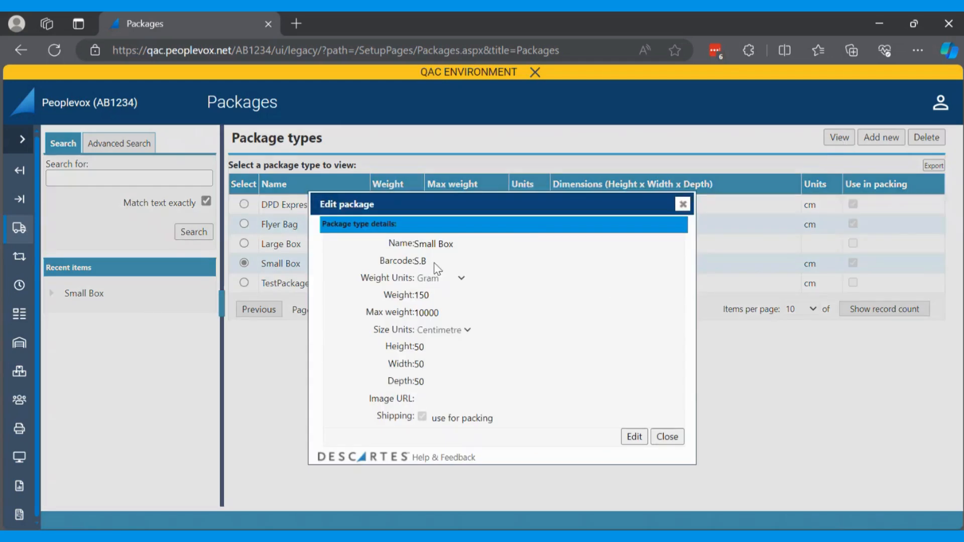
{"action": "left_click_drag", "start_coordinate": [437, 264], "coordinate": [415, 261]}
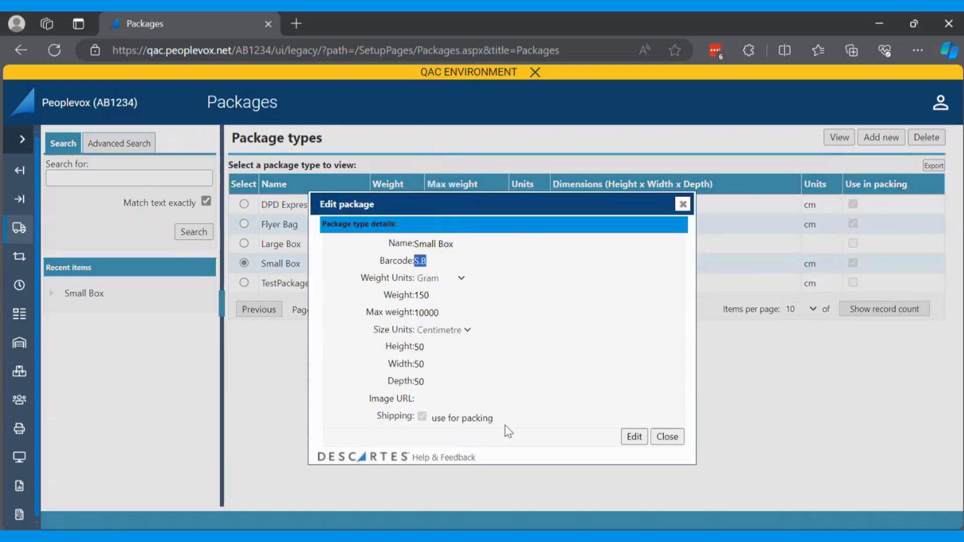